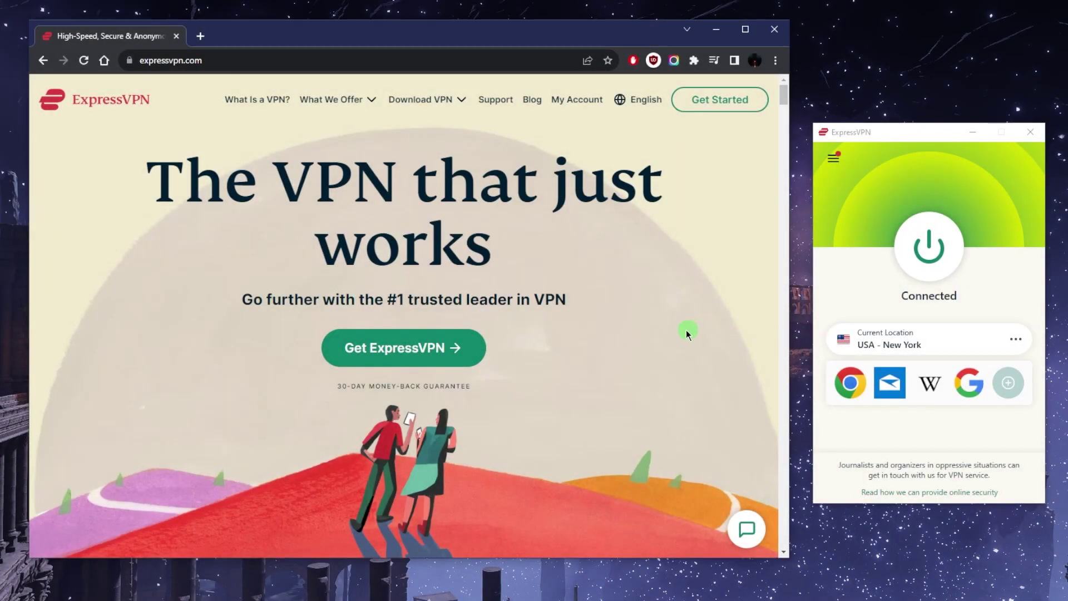
Bring the ExpressVPN window forward, then return to the browser page and scroll through it
left_click(840, 246)
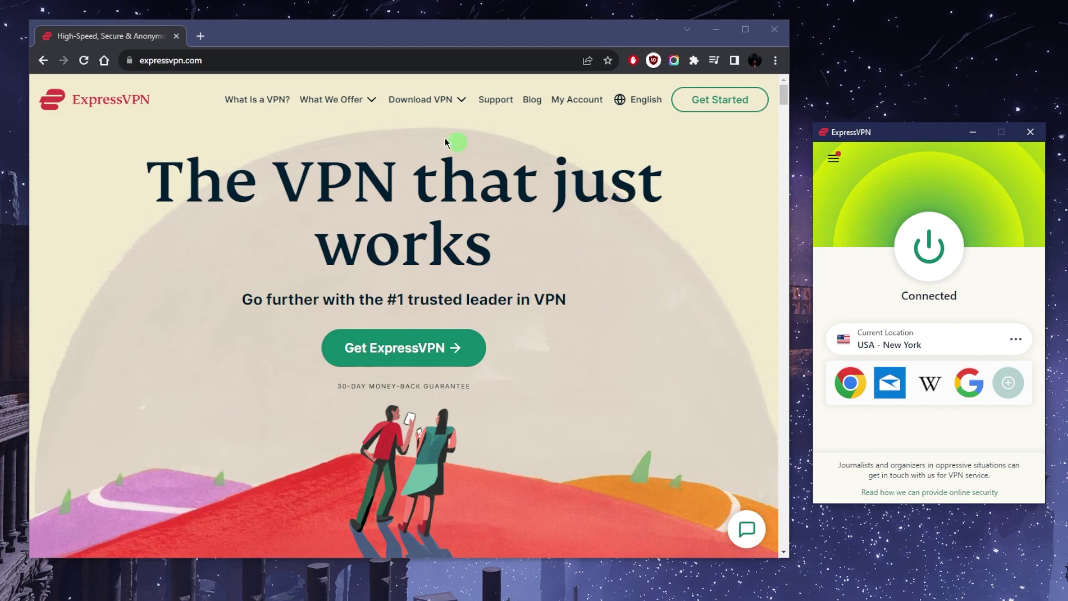
left_click(645, 247)
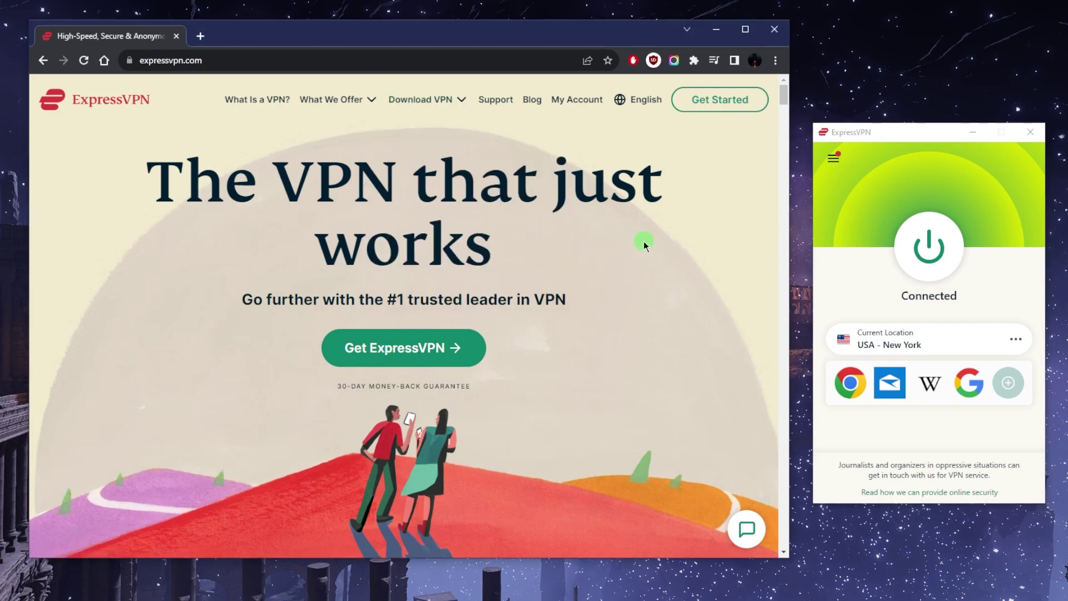
scroll(629, 321, "down", 3)
scroll(632, 323, "down", 3)
scroll(632, 324, "up", 7)
Connect ExpressVPN to the Malaysia server from the VPN Locations list
mouse_move(403, 115)
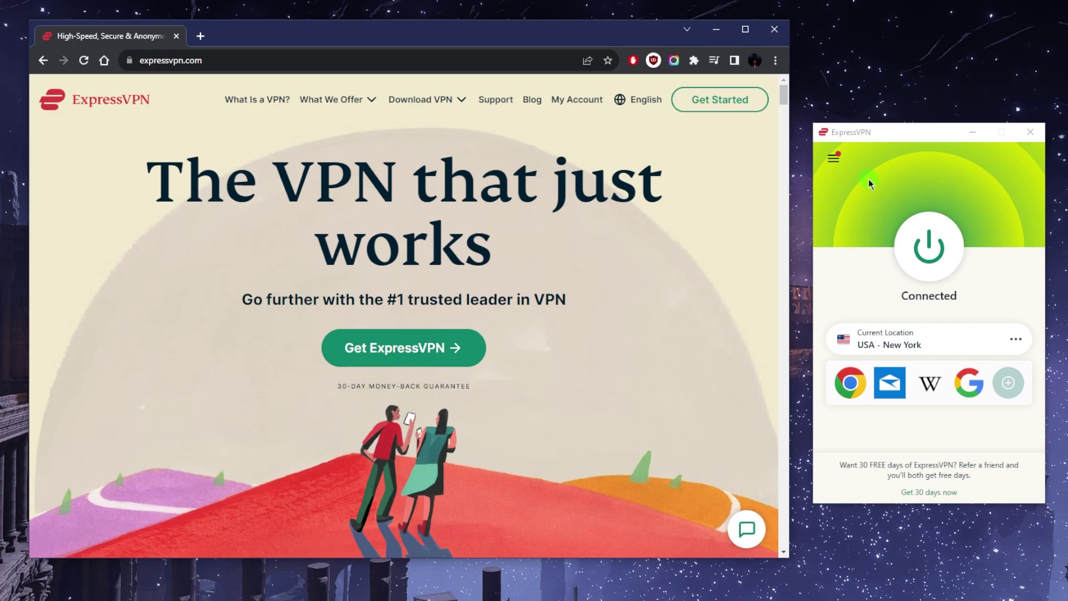
left_click(836, 157)
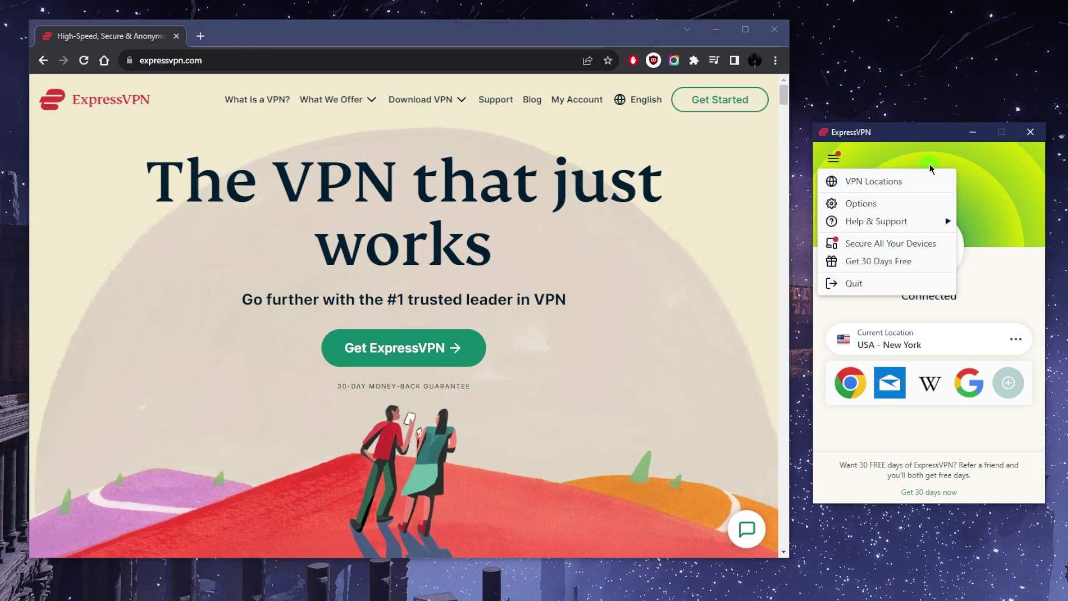
left_click(916, 159)
left_click_drag(870, 137, 867, 137)
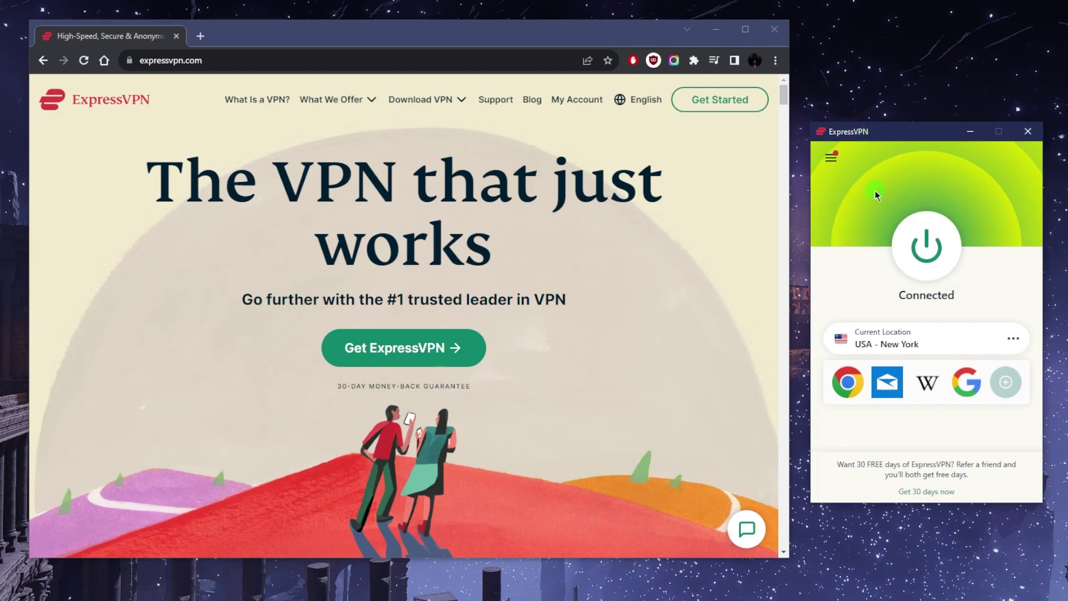
left_click(835, 163)
left_click(834, 162)
left_click(849, 166)
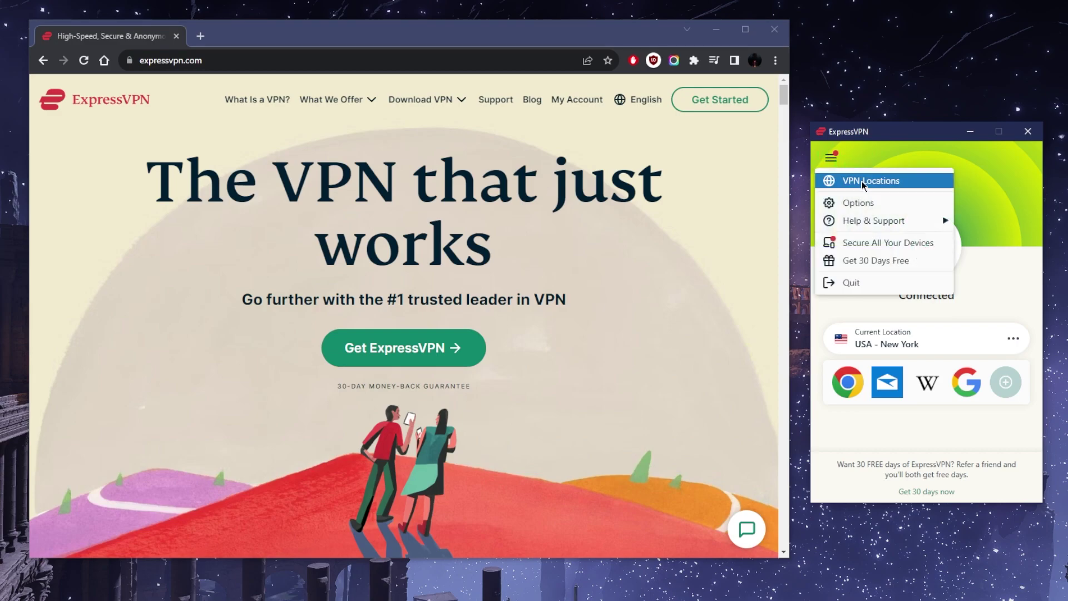
left_click(868, 181)
left_click(718, 182)
left_click_drag(665, 144, 694, 128)
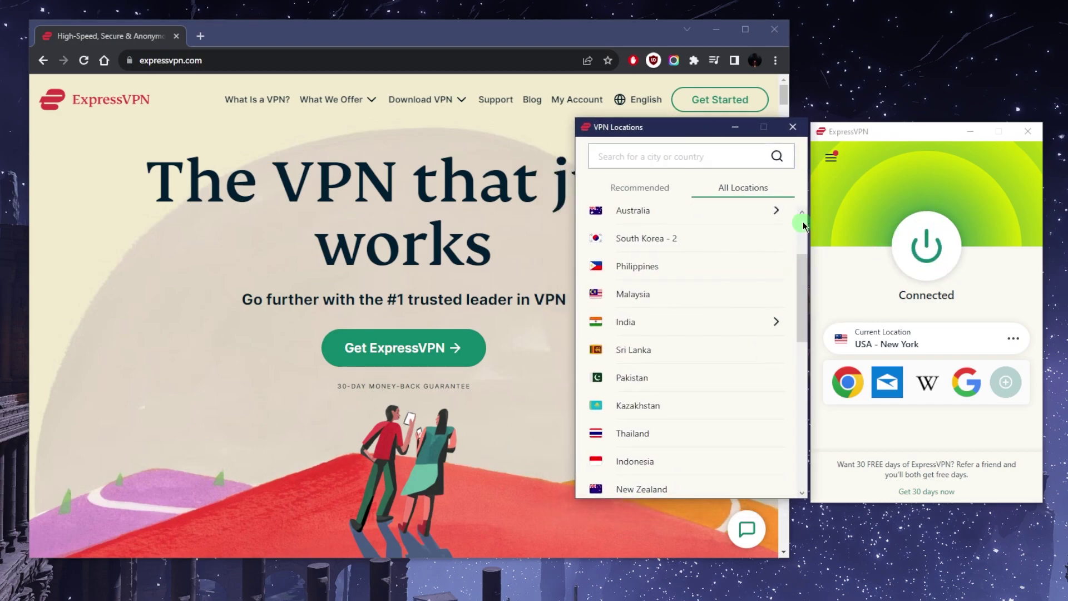
double_click(647, 292)
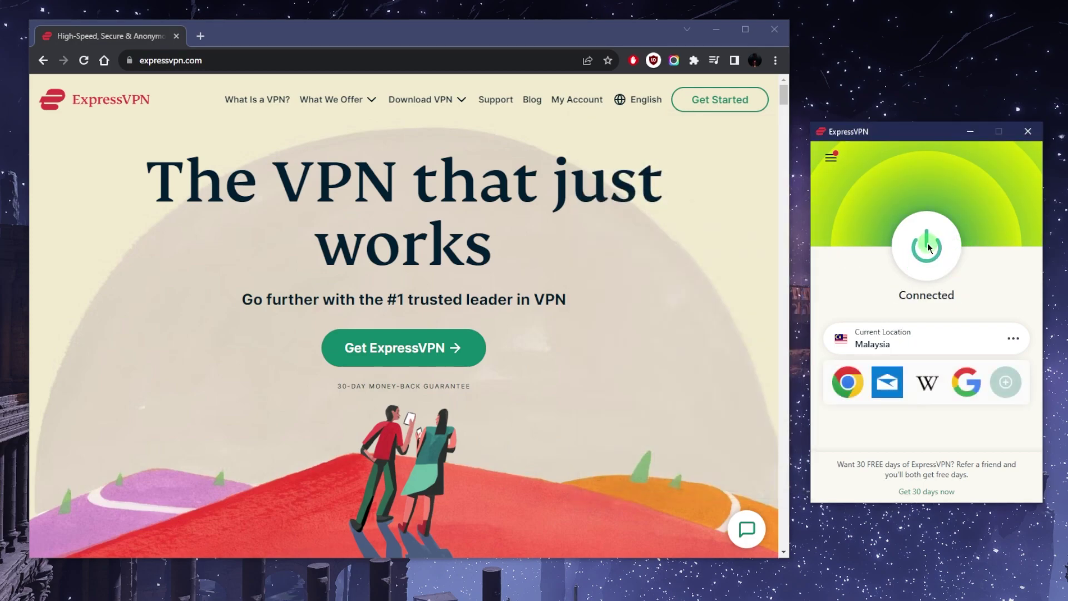
Disconnect from Malaysia and connect to USA - Atlanta under Americas > United States
left_click(917, 261)
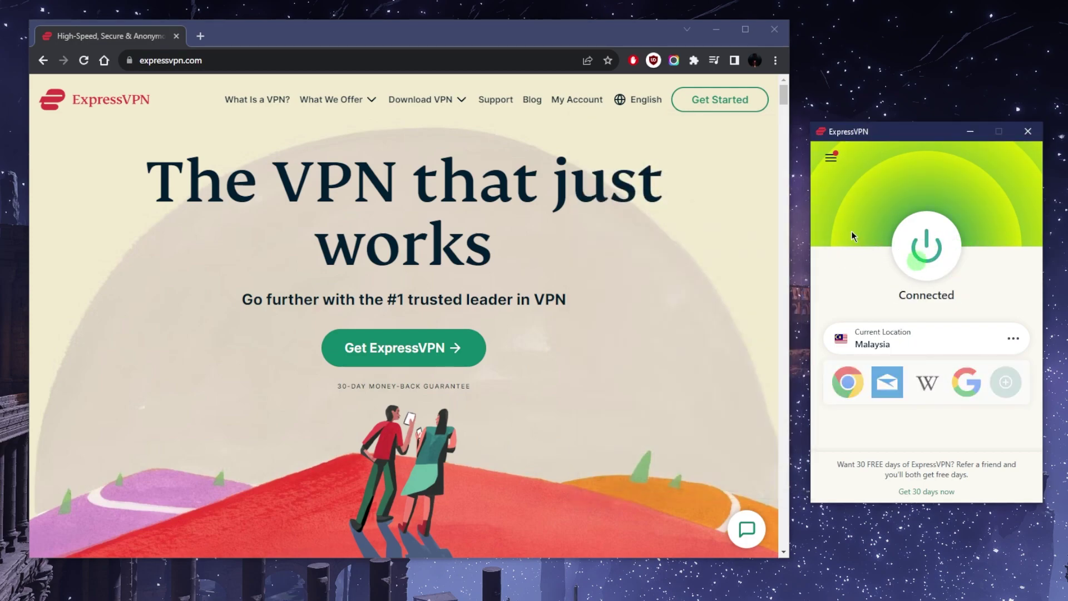
left_click(831, 158)
left_click(851, 180)
left_click(635, 211)
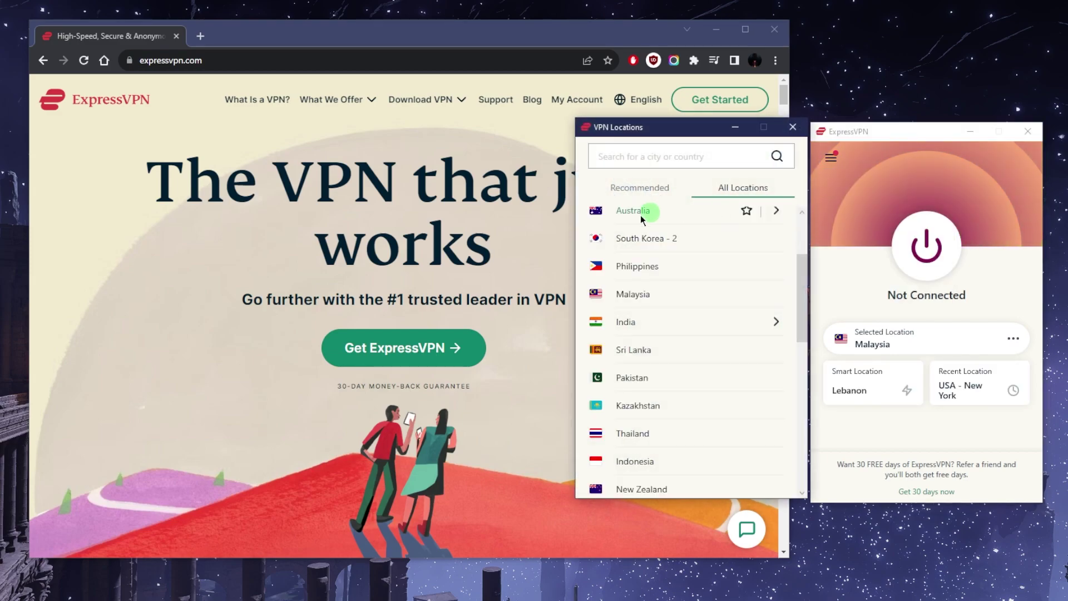
scroll(695, 284, "up", 5)
left_click(612, 210)
left_click(775, 274)
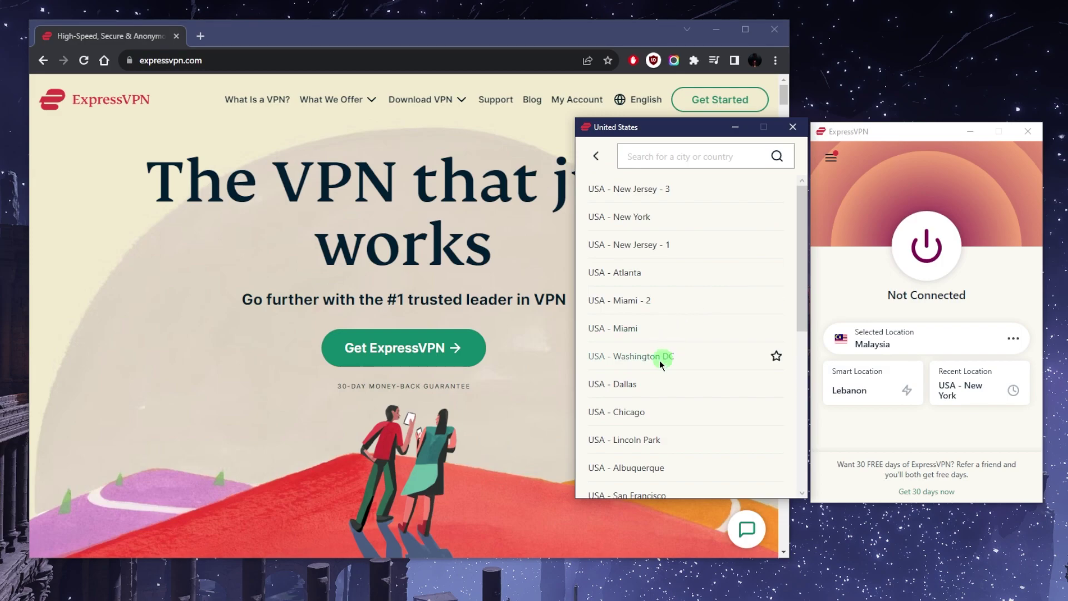
left_click(632, 273)
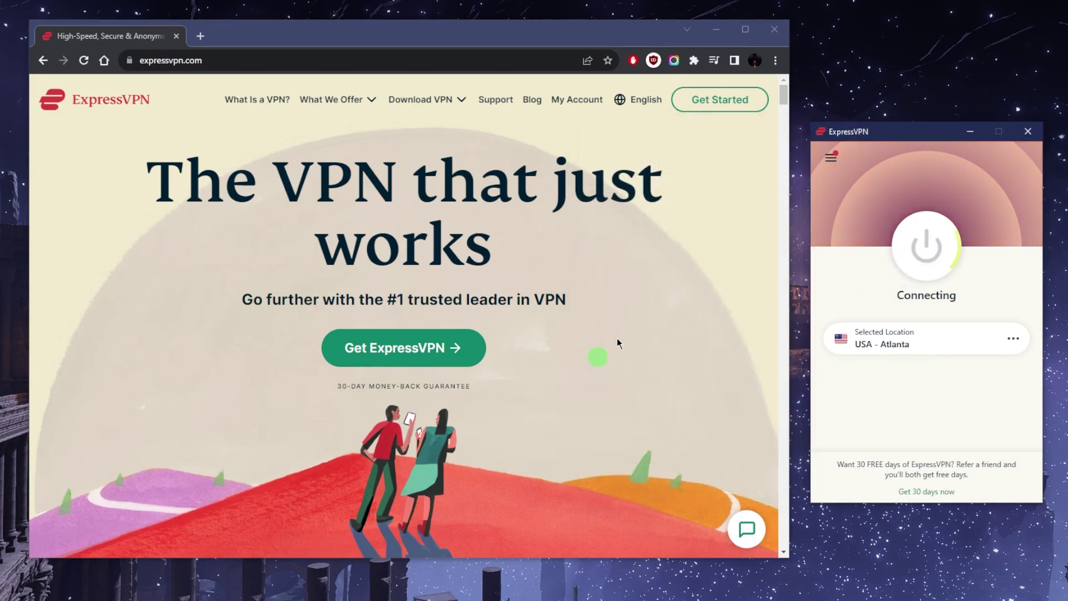
Disconnect the VPN and bring up the ExpressVPN Options window
left_click(912, 251)
left_click(831, 158)
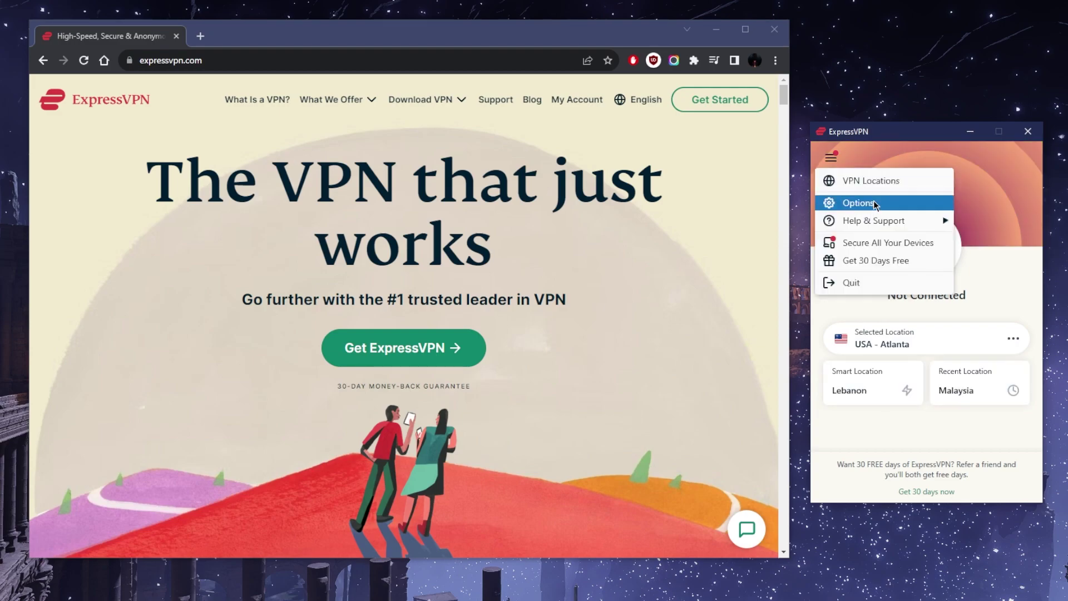
left_click(874, 203)
left_click_drag(716, 140, 745, 140)
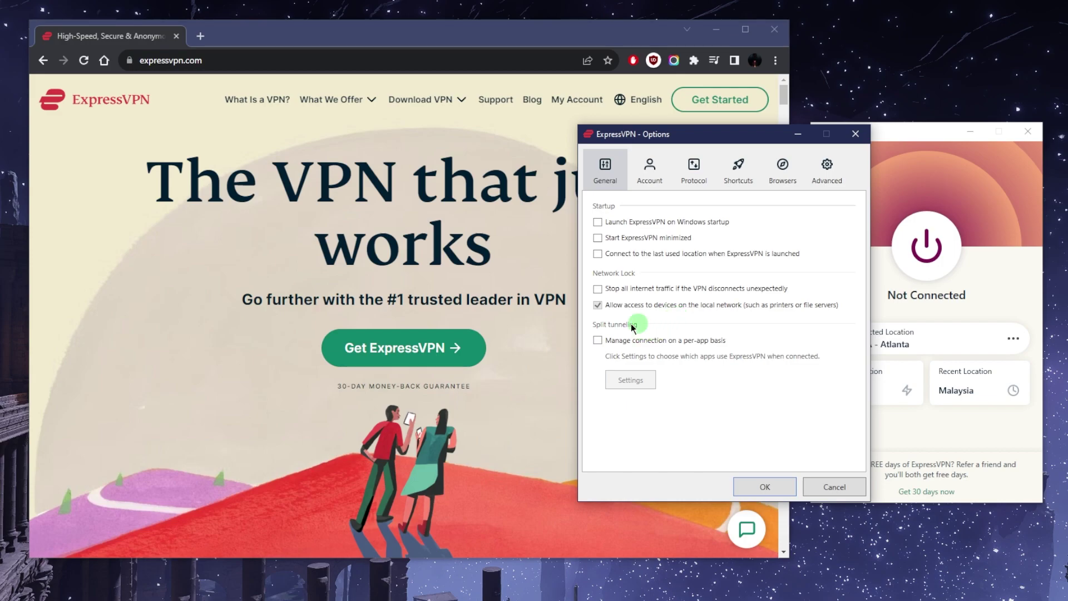
Enable split tunneling, try the 'only selected apps use the VPN' mode, and browse the app picker
left_click(597, 339)
left_click(632, 380)
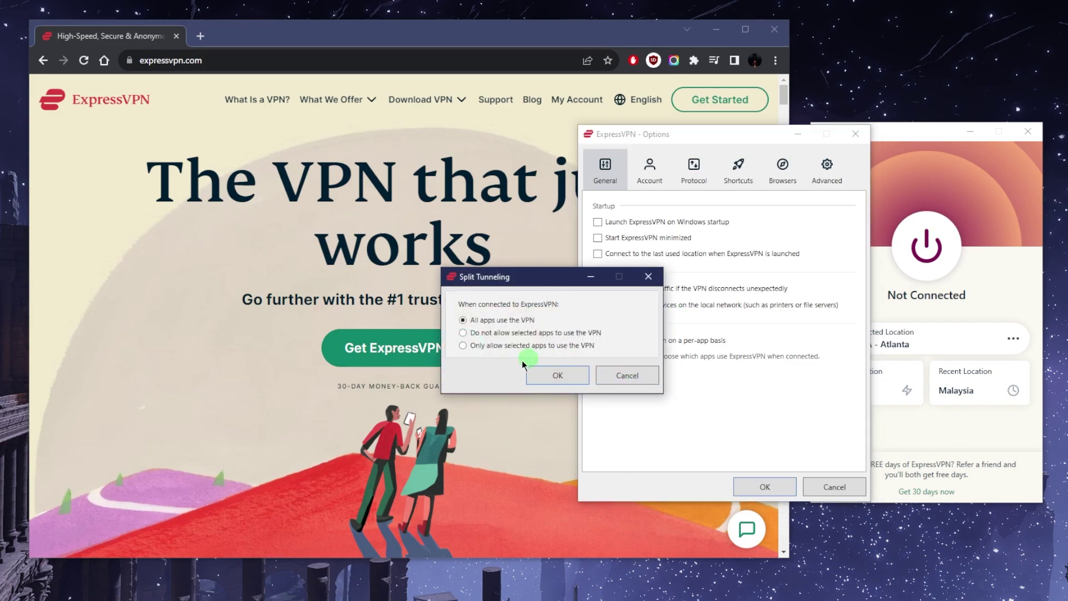
left_click(463, 333)
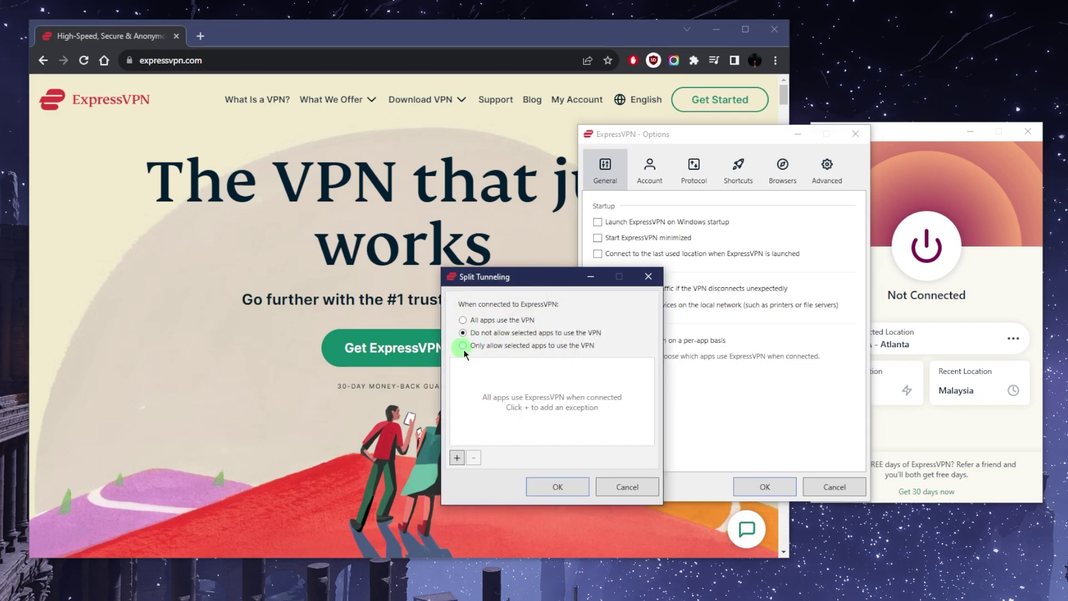
left_click(465, 346)
left_click(457, 457)
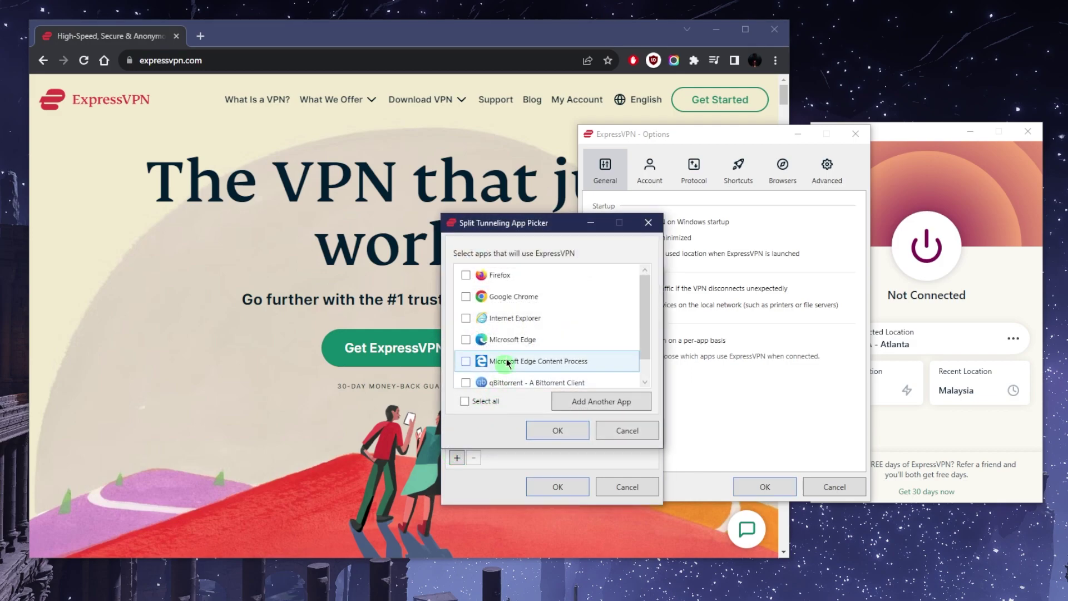
scroll(507, 360, "down", 1)
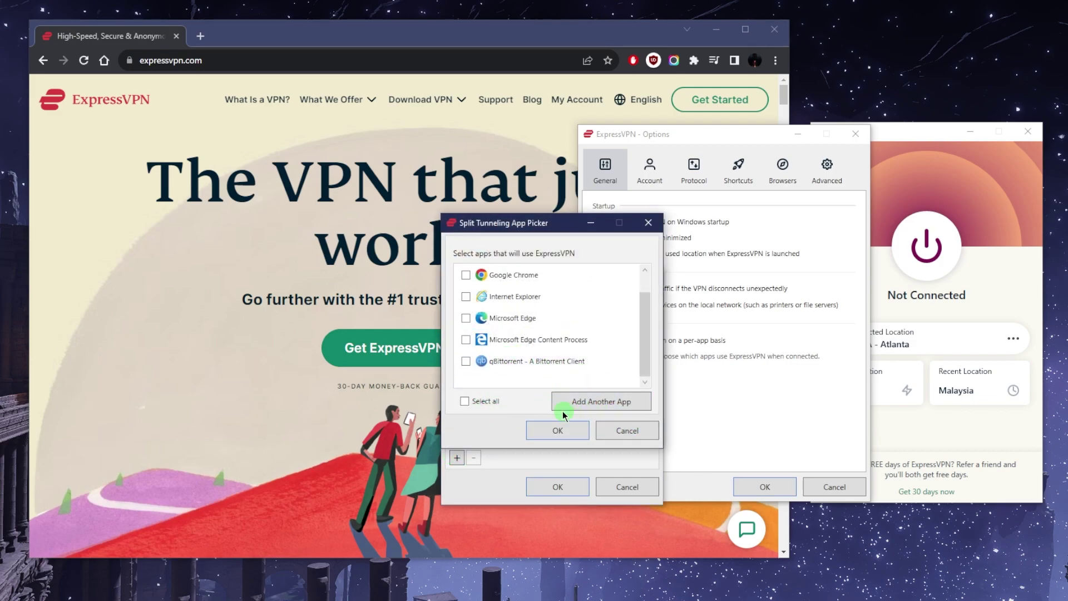
Cancel the app picker and split tunneling settings, then select the Lightway - UDP protocol
left_click(625, 430)
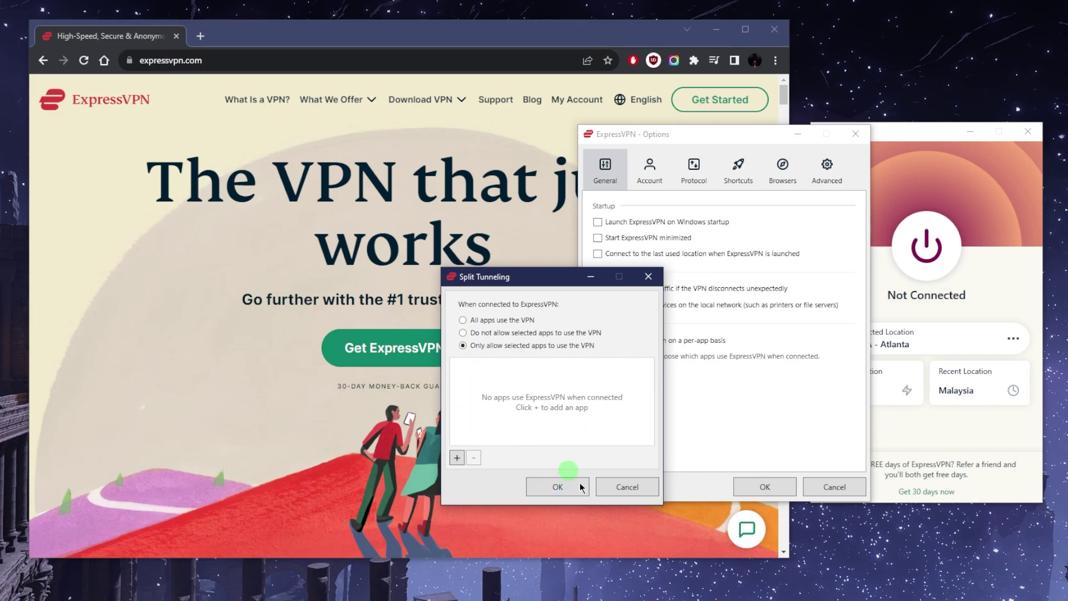
left_click(623, 487)
left_click(694, 172)
left_click(616, 250)
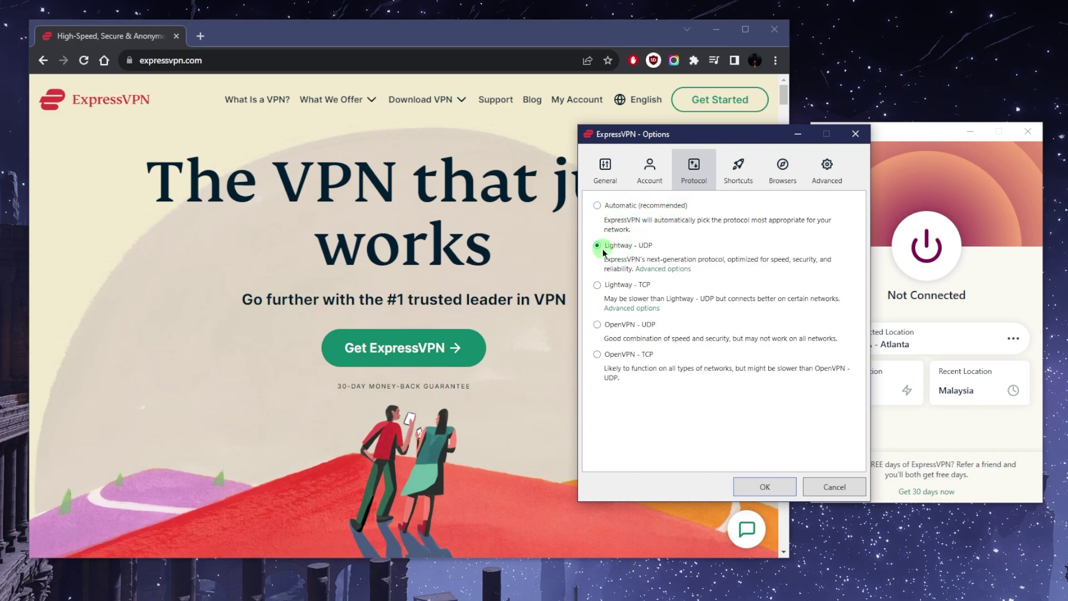
Review the Shortcuts options and reconnect the VPN to USA - Atlanta
left_click(738, 169)
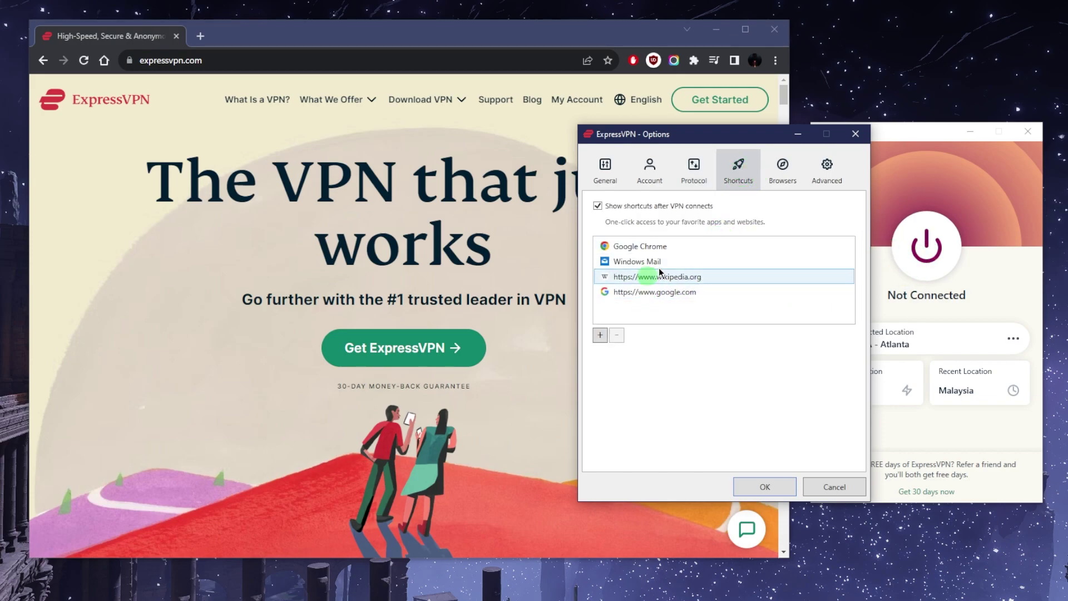
left_click(925, 251)
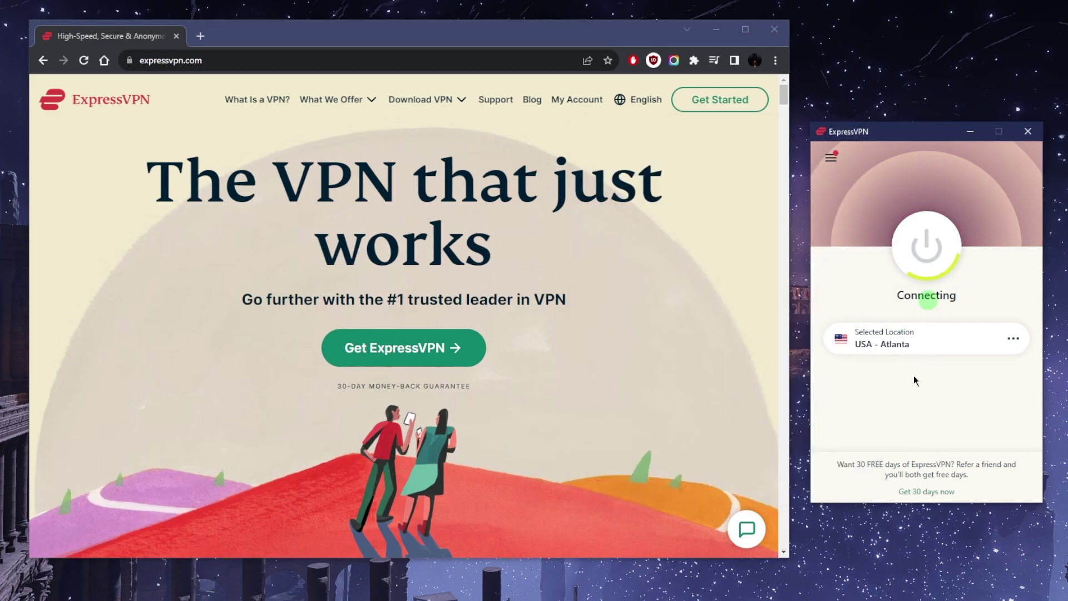
left_click(831, 157)
left_click(1030, 406)
left_click(839, 160)
left_click(849, 202)
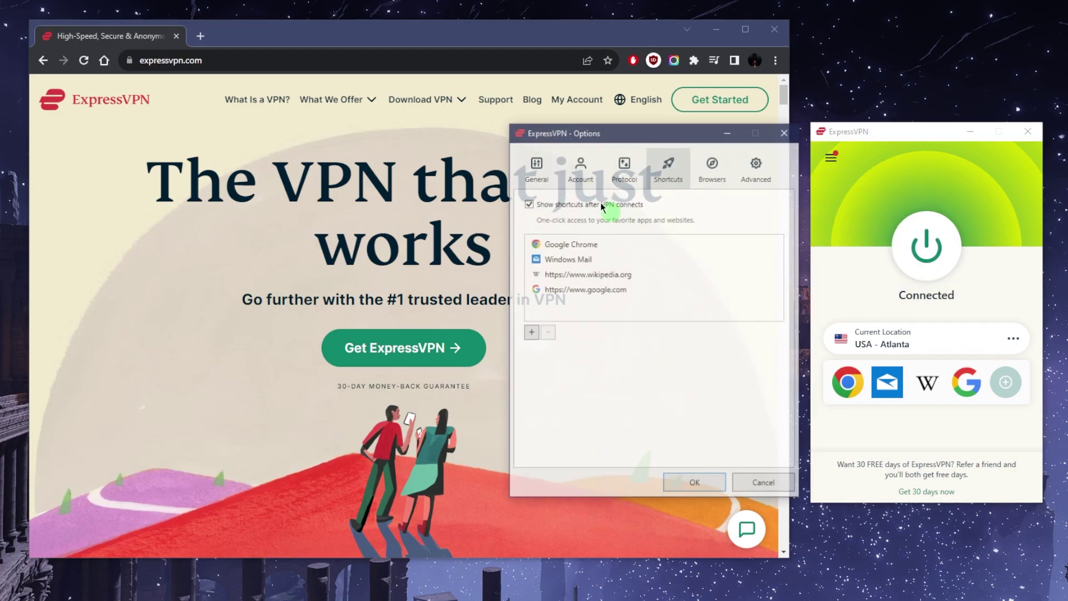
Review the Browsers, Advanced and General option tabs, checking Chrome's extensions list along the way
left_click(712, 168)
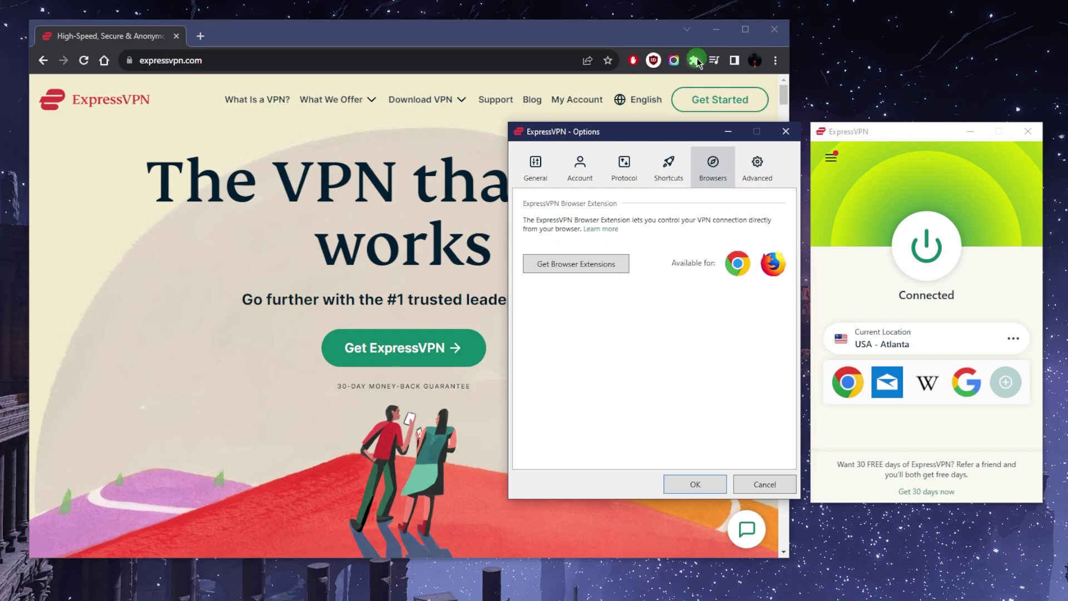
left_click(694, 60)
scroll(589, 250, "down", 5)
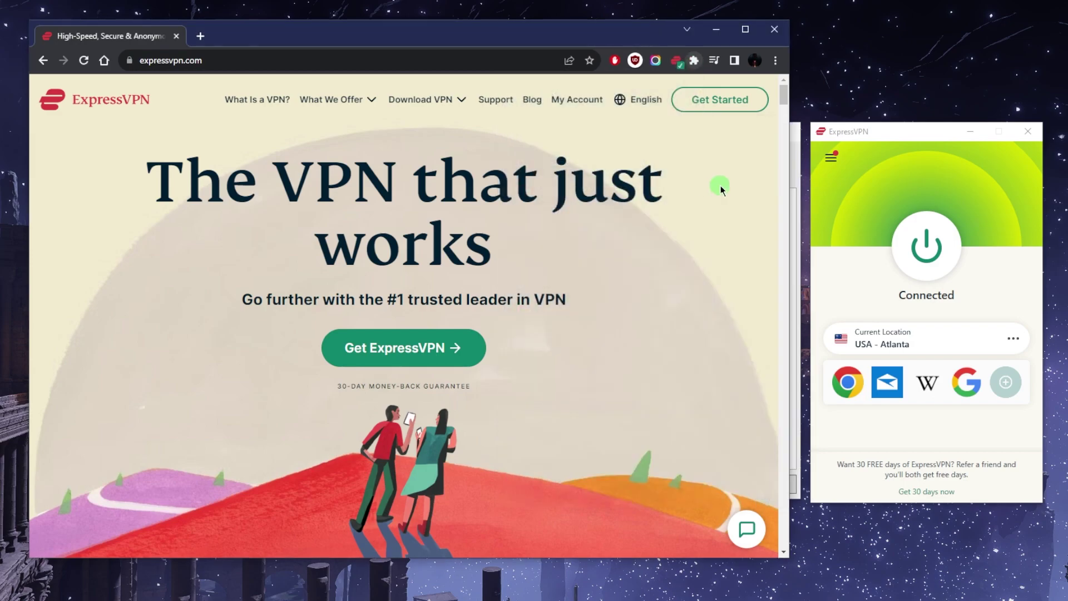
left_click(727, 239)
left_click(830, 157)
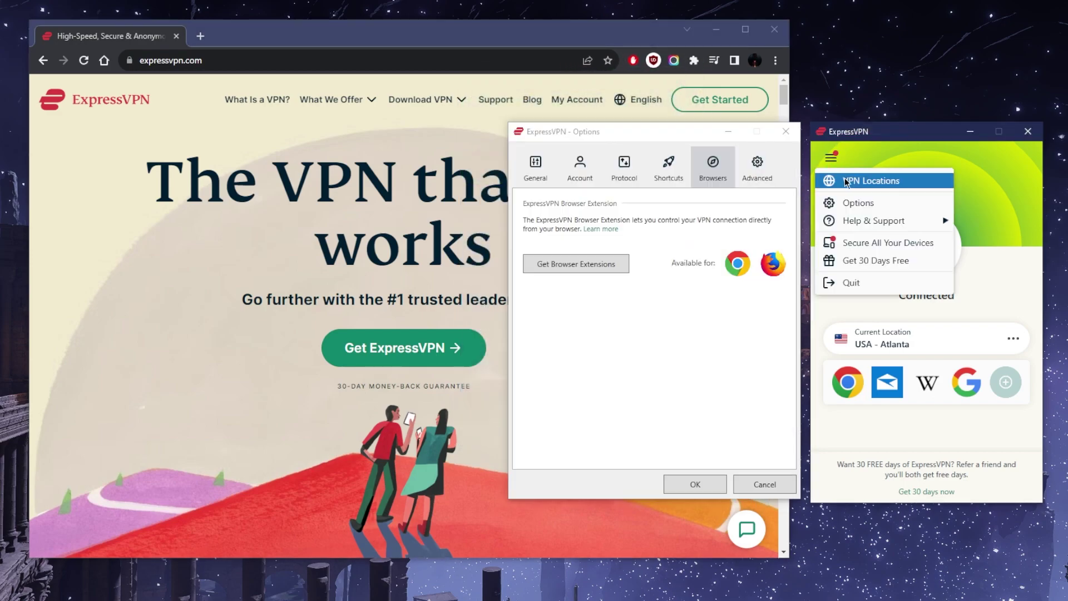
left_click(757, 166)
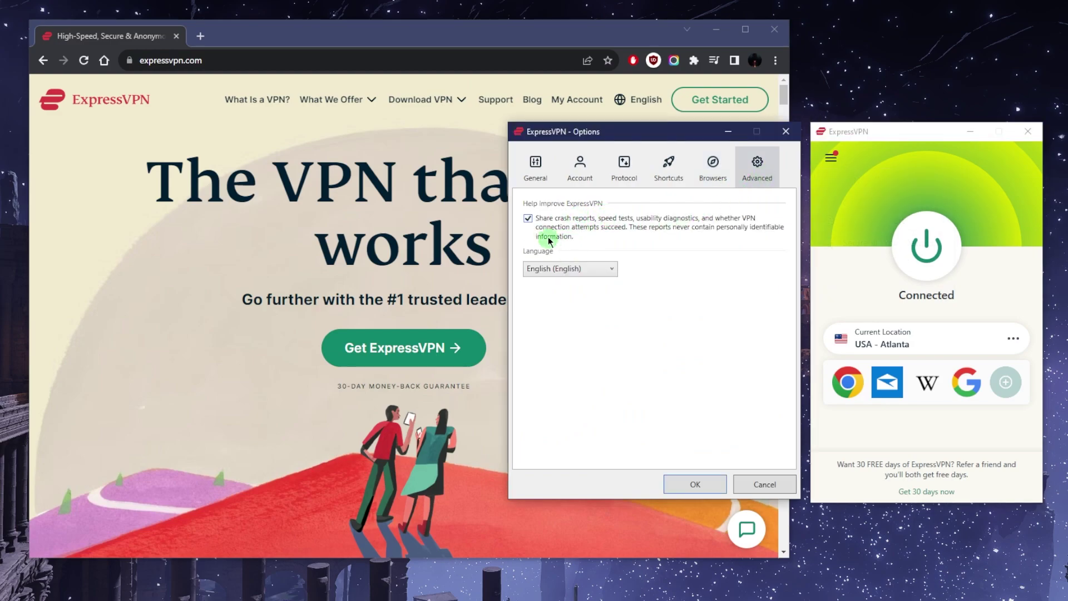
left_click(540, 188)
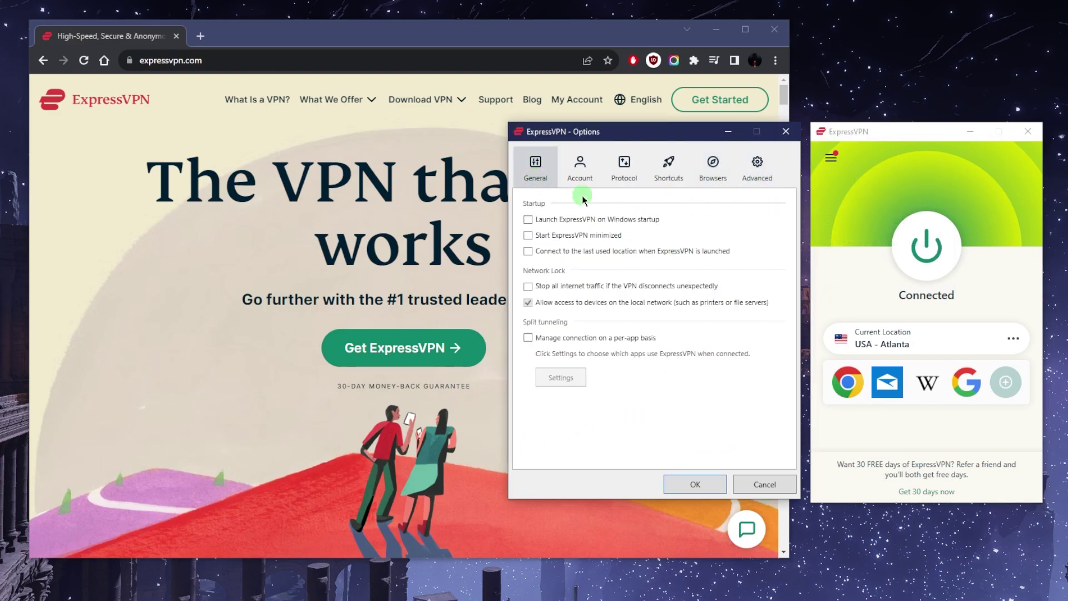
Close Options with OK, then connect to Japan - Tokyo from the Asia Pacific locations
left_click(704, 483)
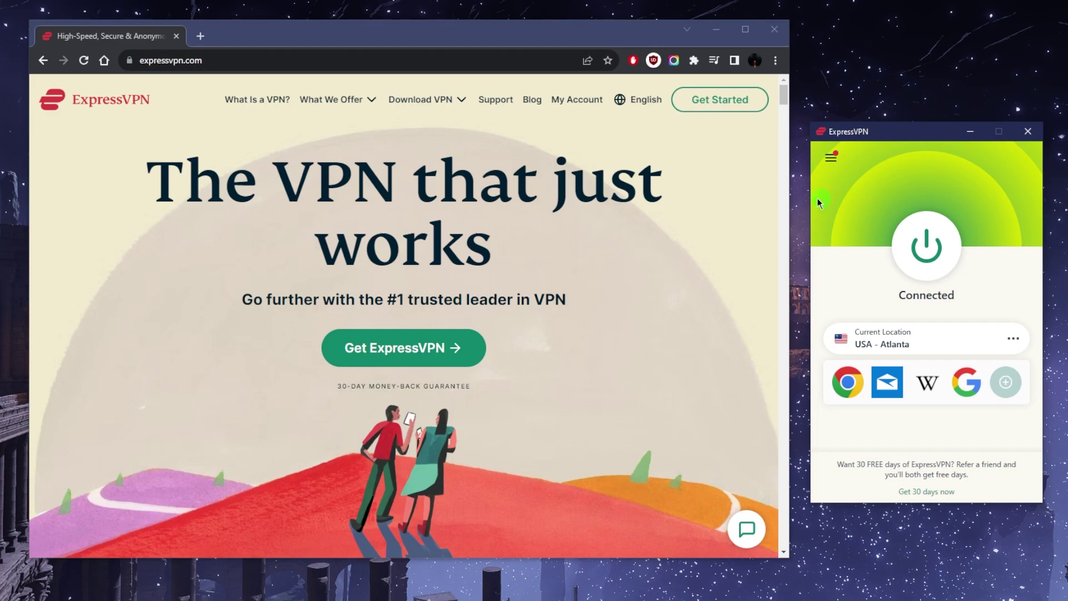
left_click(838, 164)
left_click(885, 177)
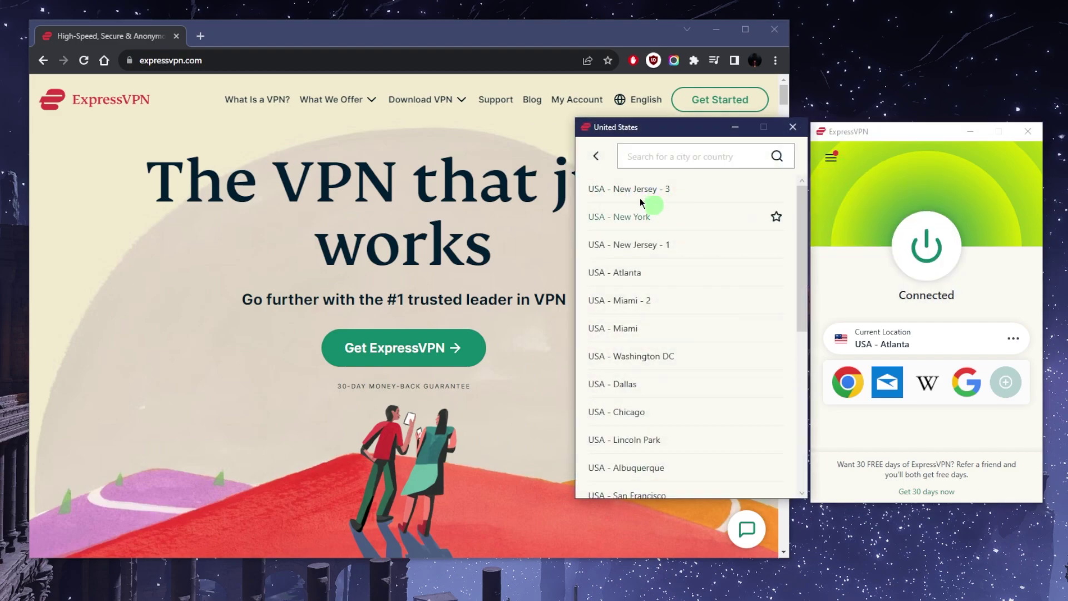
left_click(596, 156)
scroll(683, 328, "down", 2)
scroll(684, 332, "up", 3)
left_click(753, 218)
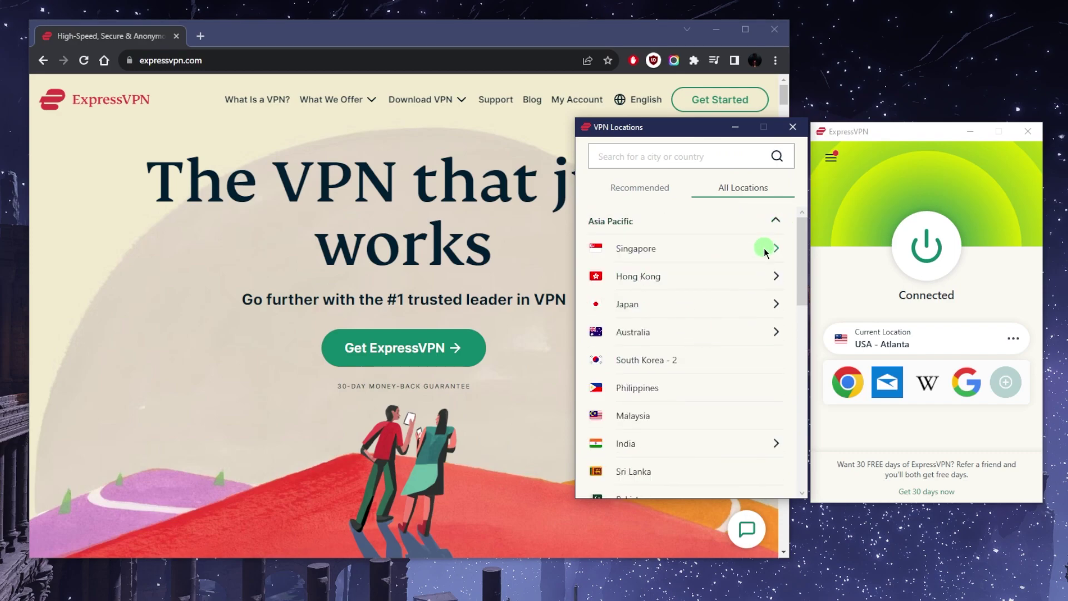
double_click(663, 315)
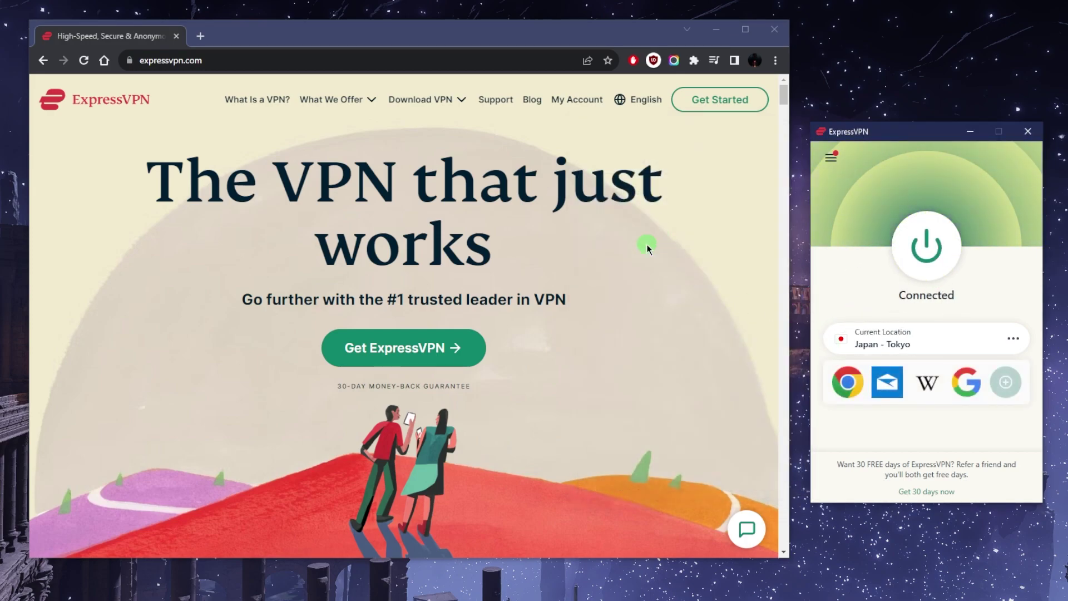
Load whatismyip-address.com in a new Chrome tab and confirm the IP shows Tokyo, Japan
left_click(200, 36)
type("wh")
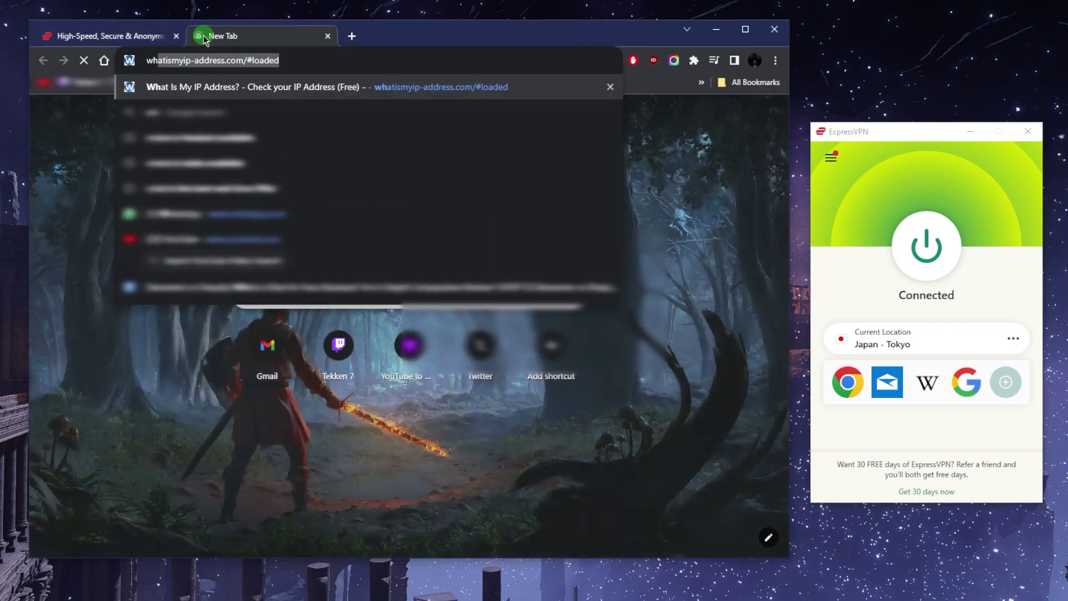
key("Return")
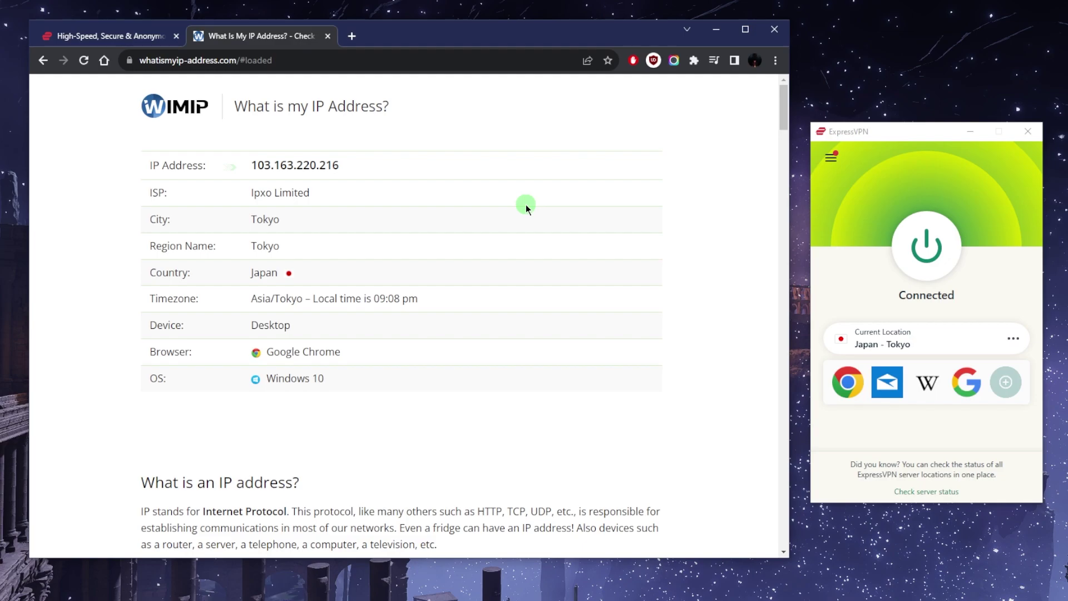
left_click(894, 184)
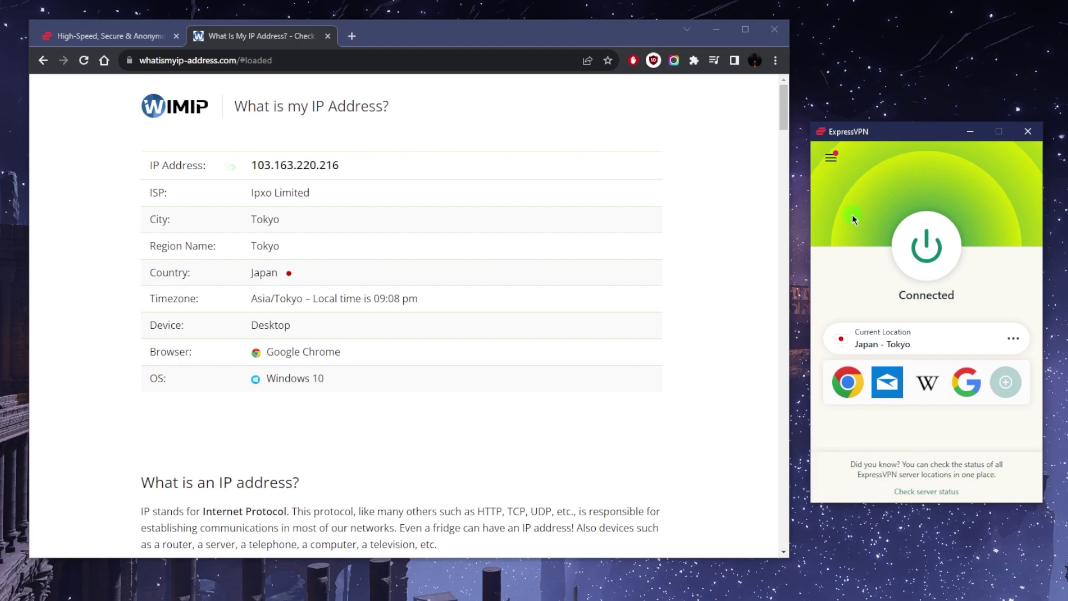
Drop the Japan - Tokyo connection and reconnect via the recent USA - Atlanta location card
left_click(931, 245)
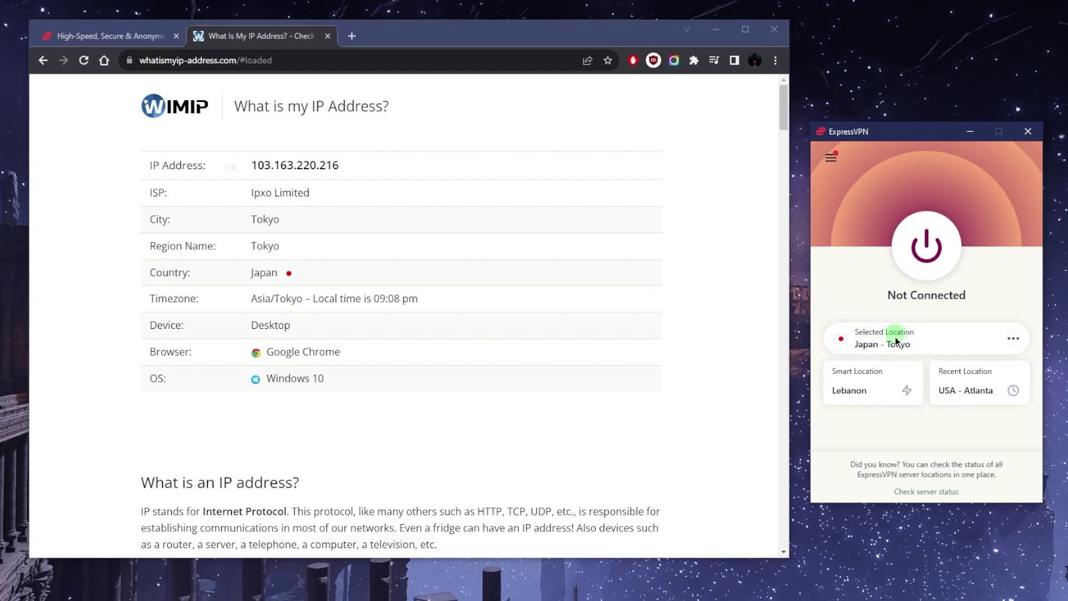
left_click(972, 389)
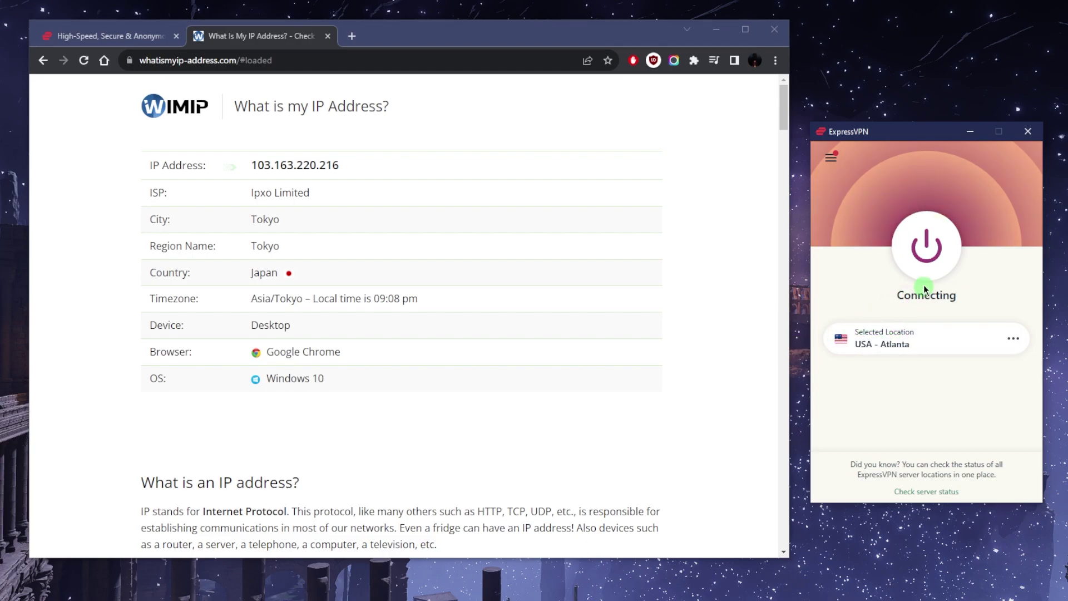